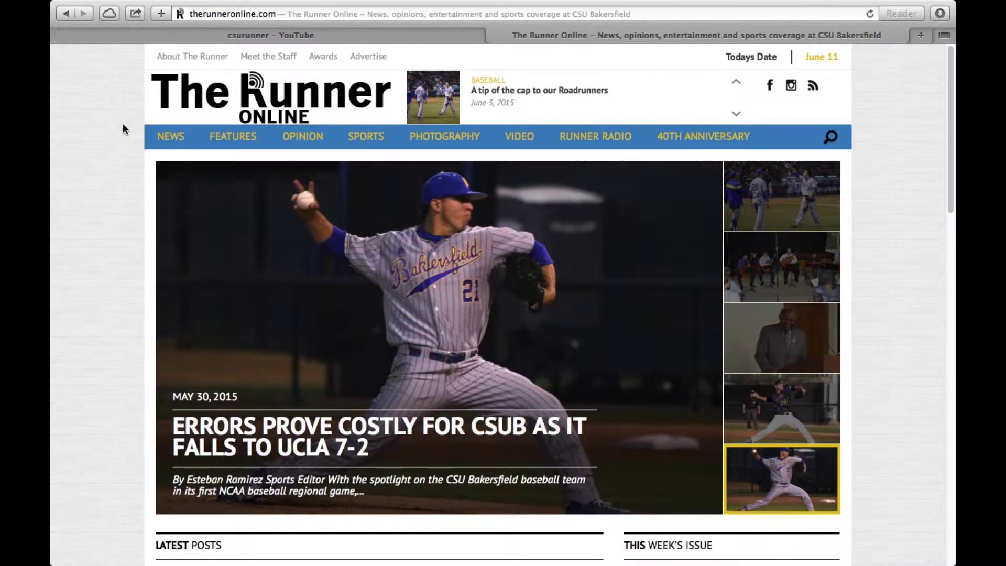
Step: Scroll The Runner Online home page down to the footer's Who We Are, Categories and Featured Sections lists
scroll(122, 129, "down", 5)
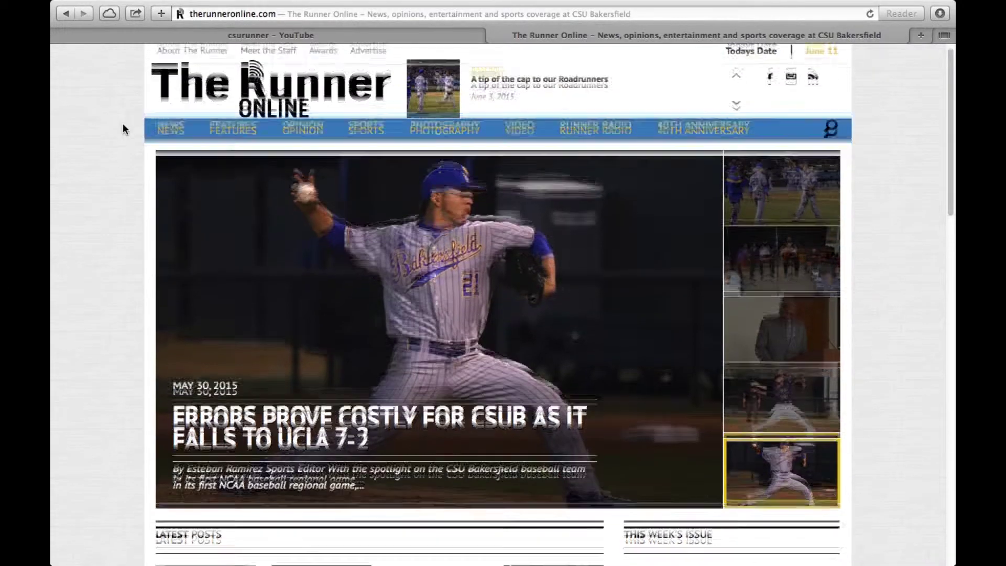
scroll(122, 126, "up", 5)
scroll(121, 122, "down", 20)
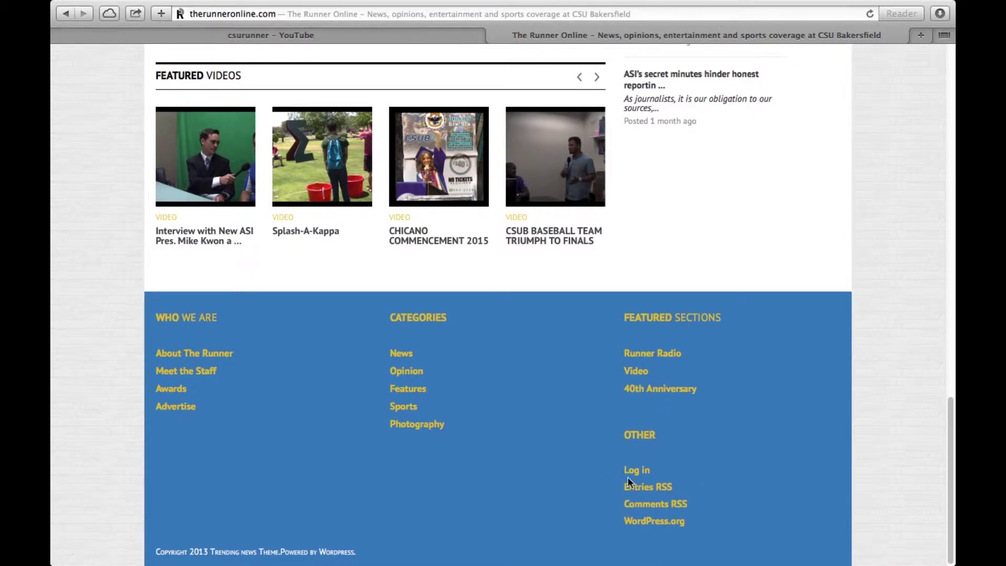
Step: Log in to The Runner Online's WordPress admin with the saved credentials
left_click(630, 471)
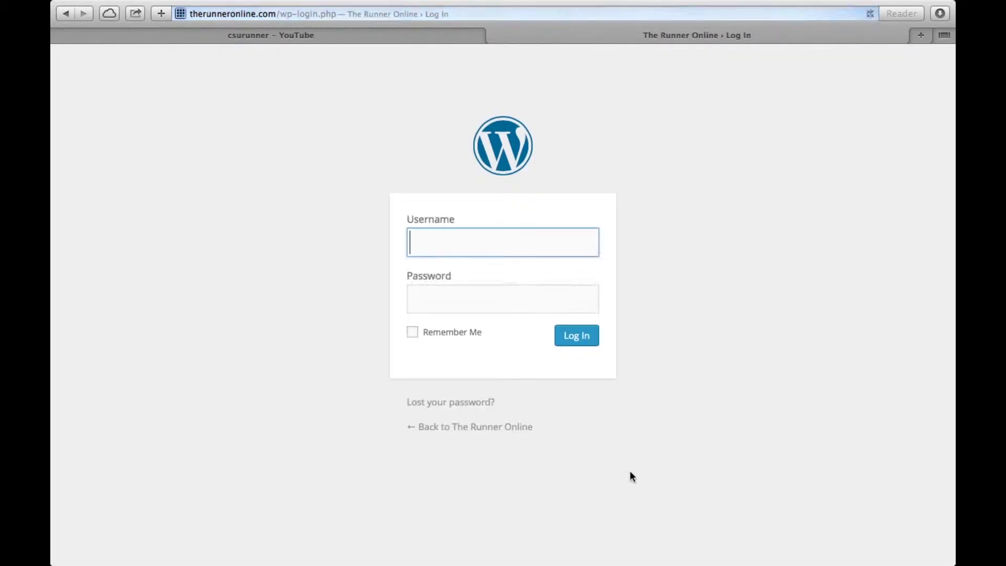
left_click(524, 283)
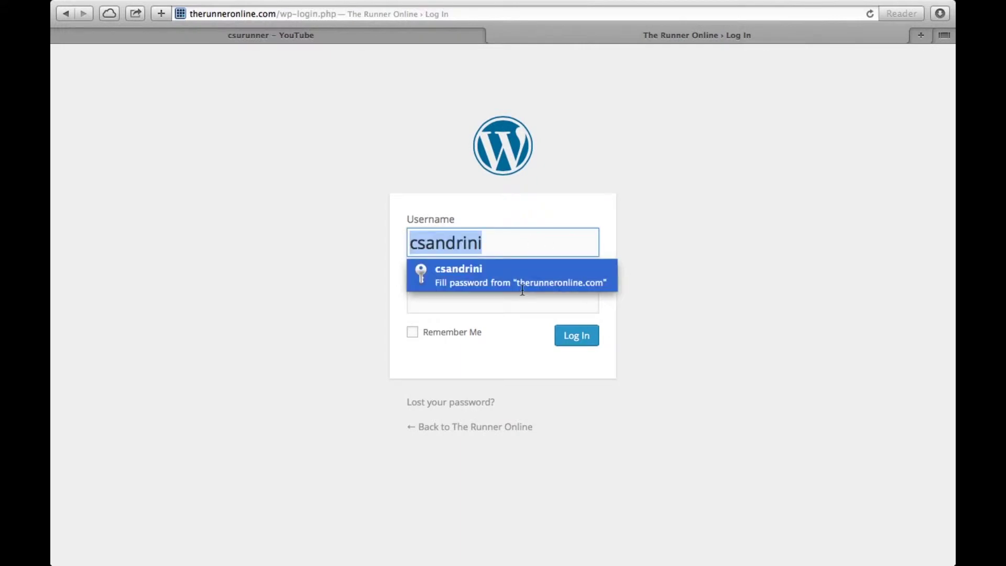
left_click(571, 337)
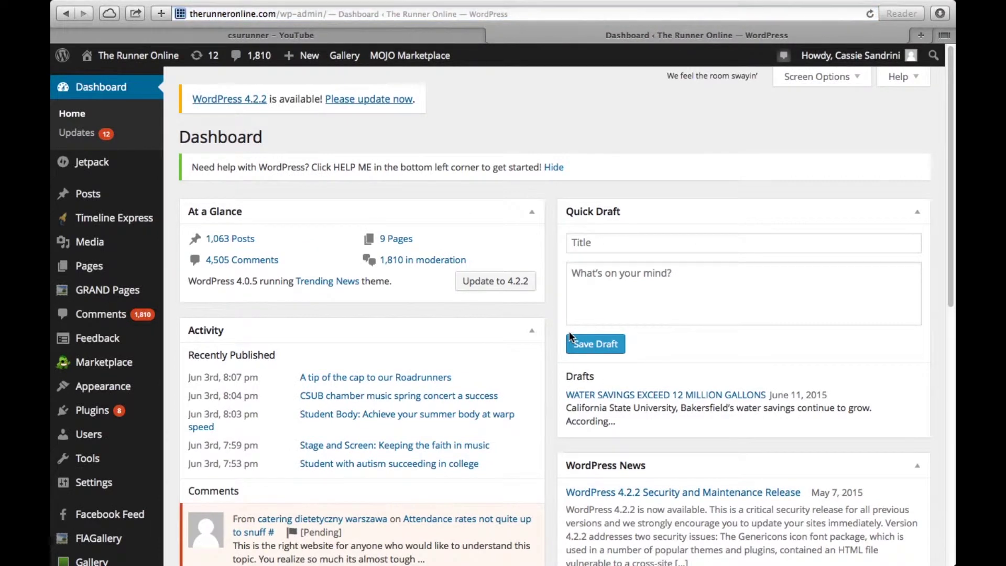
Step: Start a new empty post via Posts > Add New
left_click(95, 195)
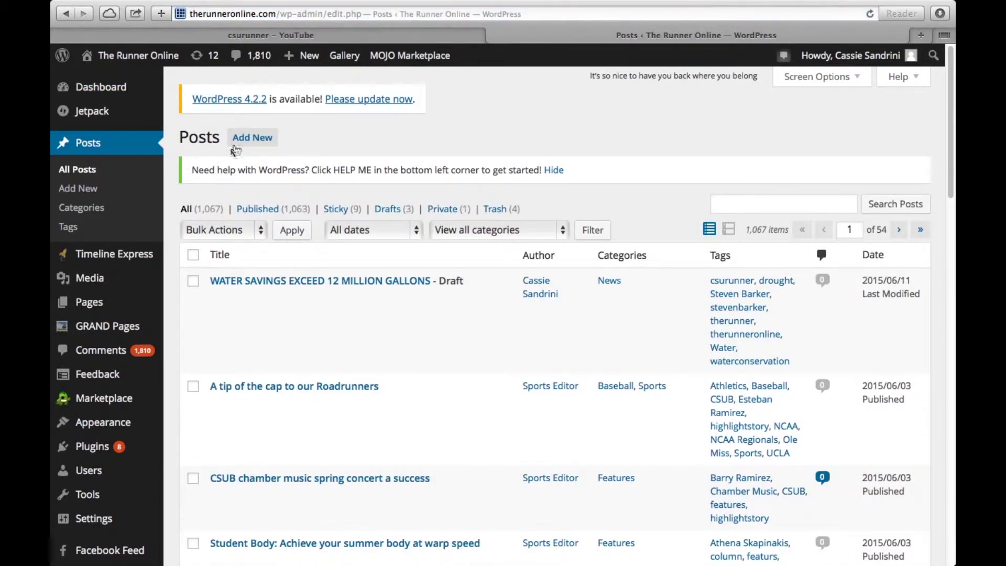
left_click(246, 141)
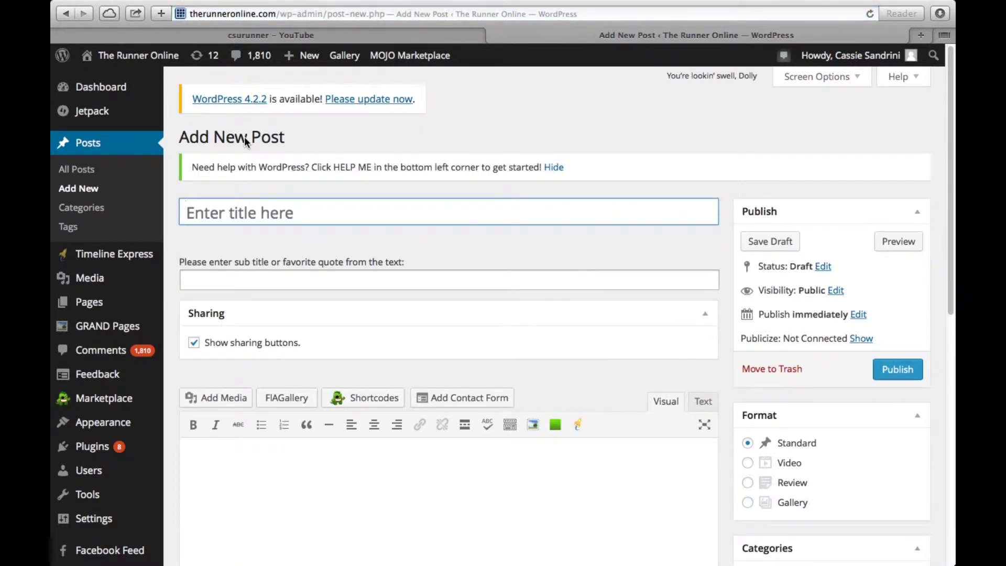
left_click(278, 33)
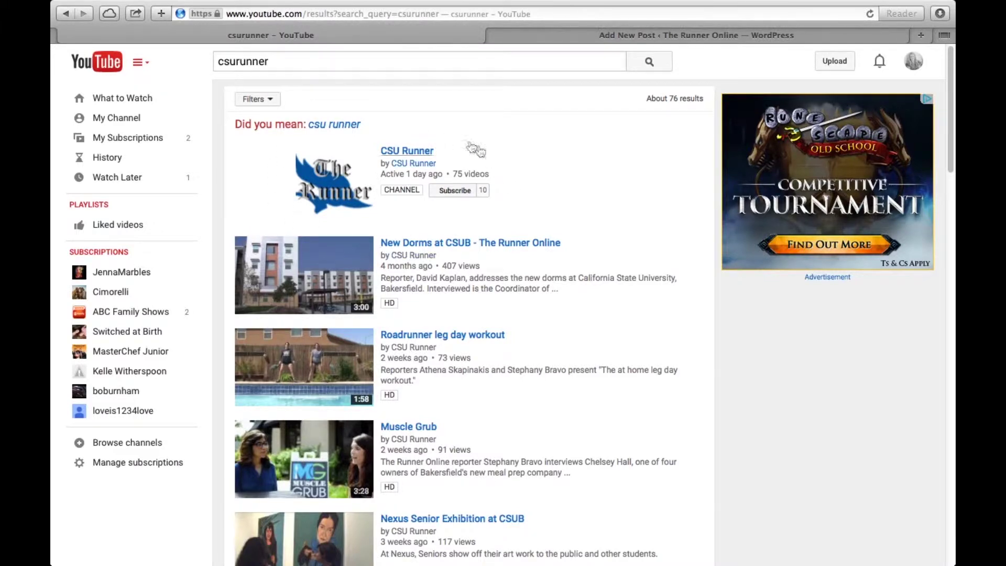
Step: Open the CSU Runner channel's CSU Bakersfield NCAA Division 1 Baseball Tournament video and select its URL
left_click(416, 151)
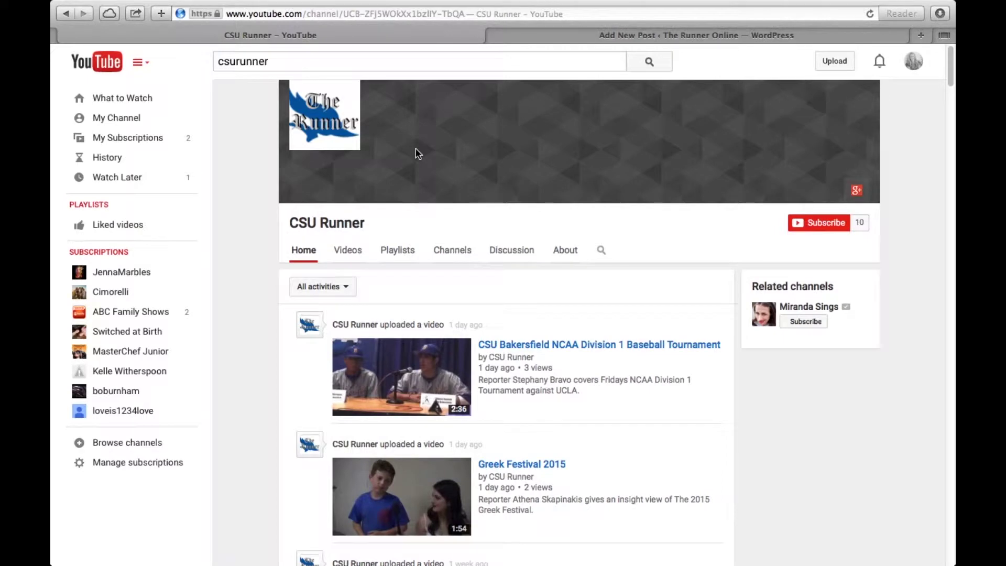
scroll(526, 265, "down", 3)
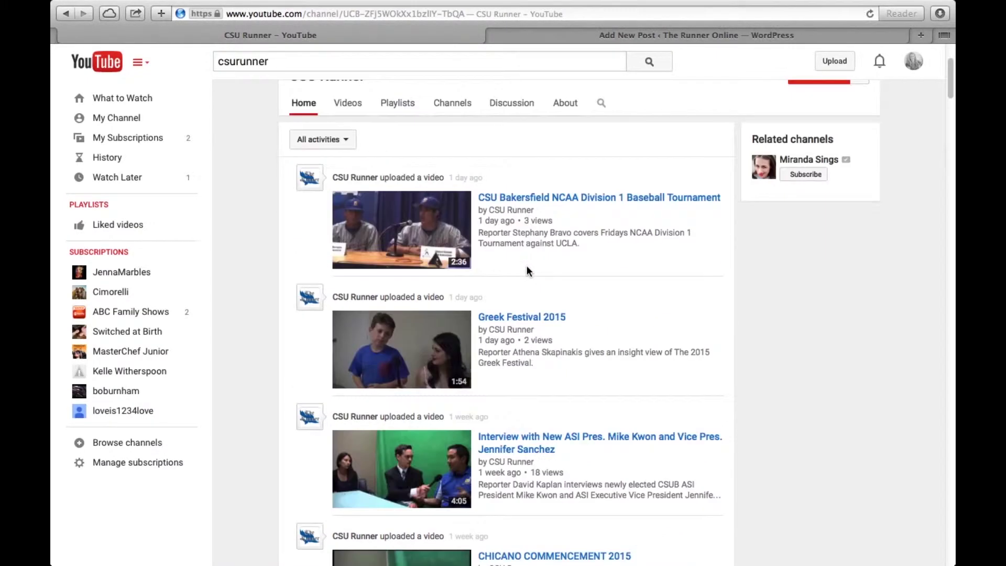
left_click(531, 198)
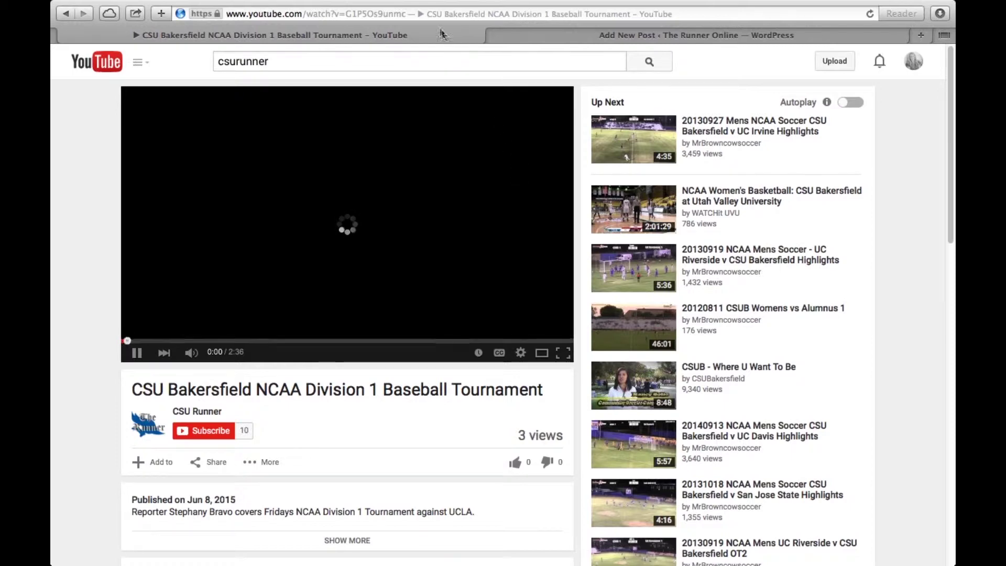
left_click(427, 13)
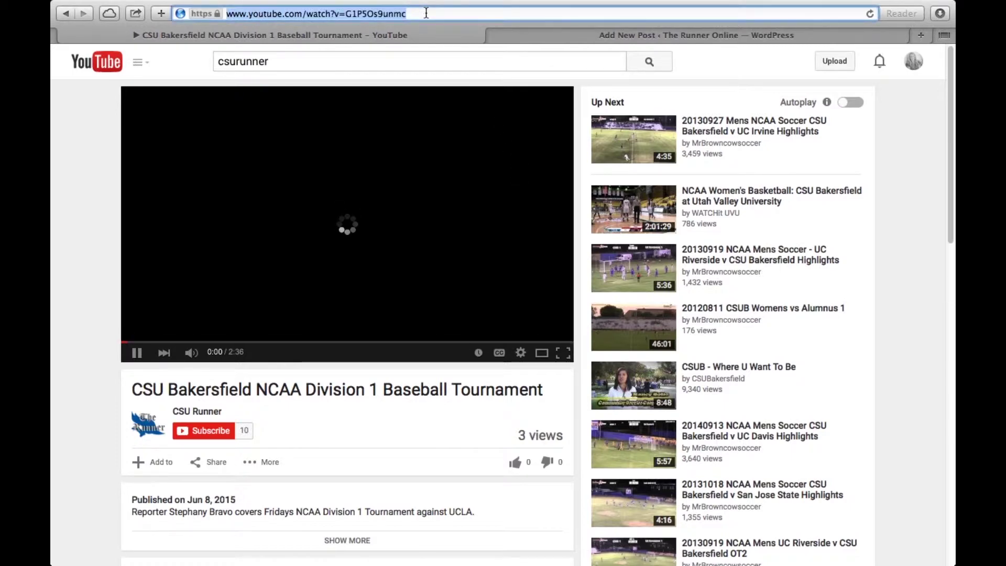
left_click(533, 37)
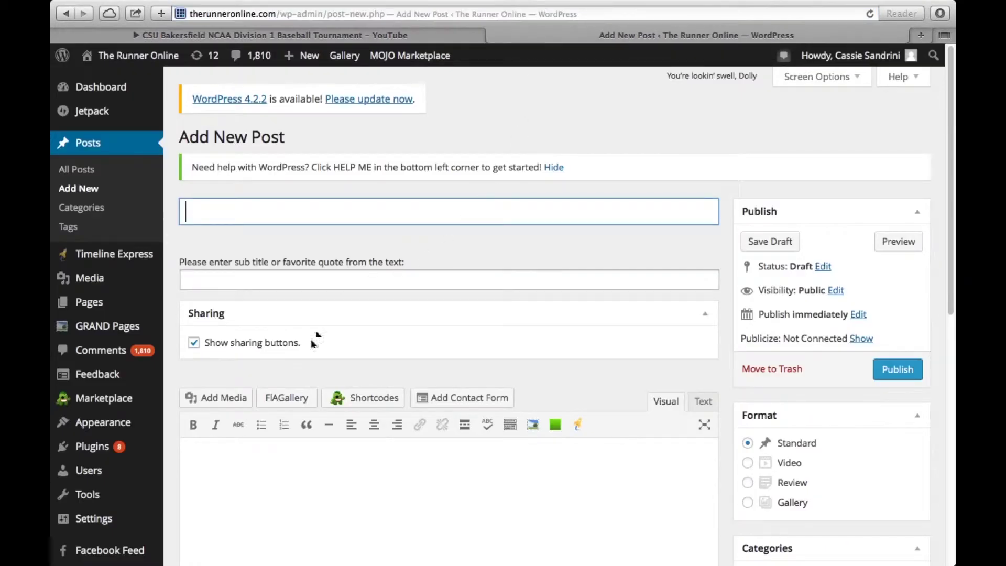
Step: Change the new post's format from Standard to Video
left_click(294, 491)
scroll(632, 439, "down", 3)
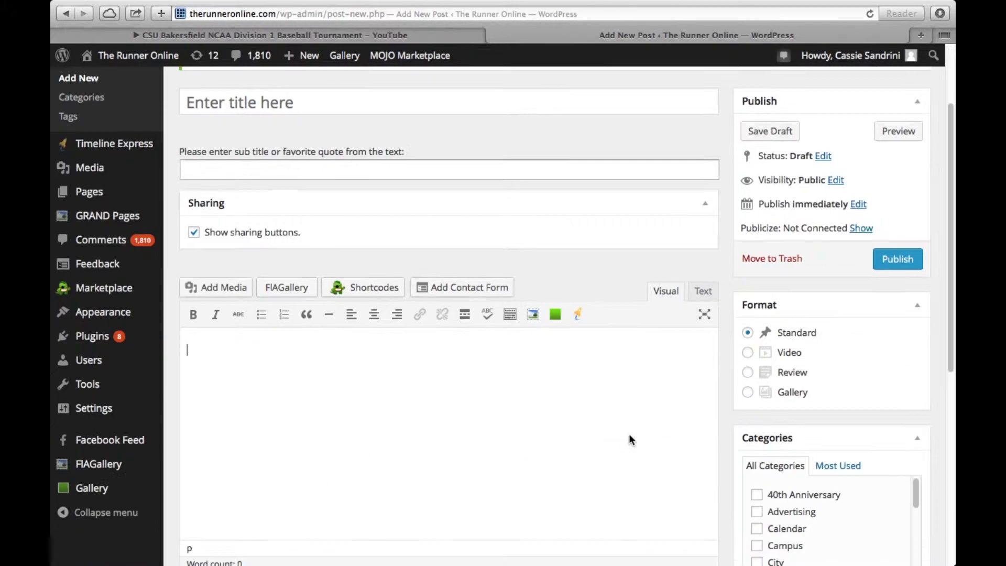
left_click(747, 352)
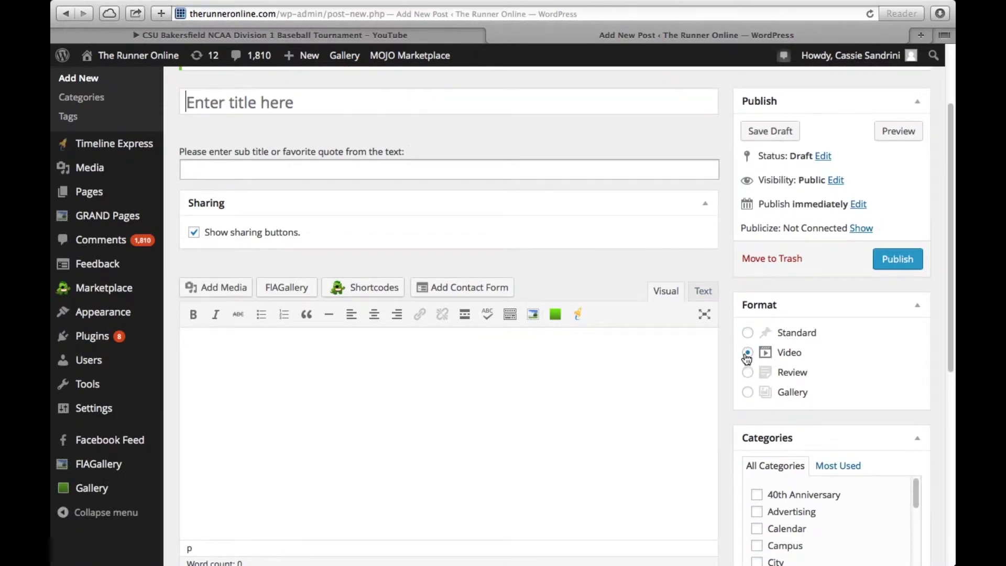
left_click(253, 362)
scroll(375, 226, "up", 3)
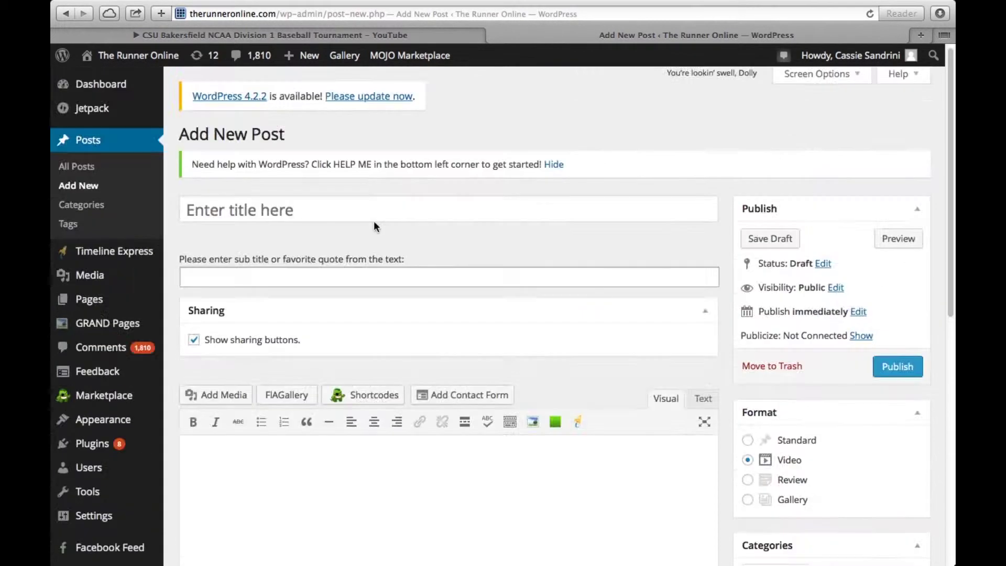
left_click(285, 211)
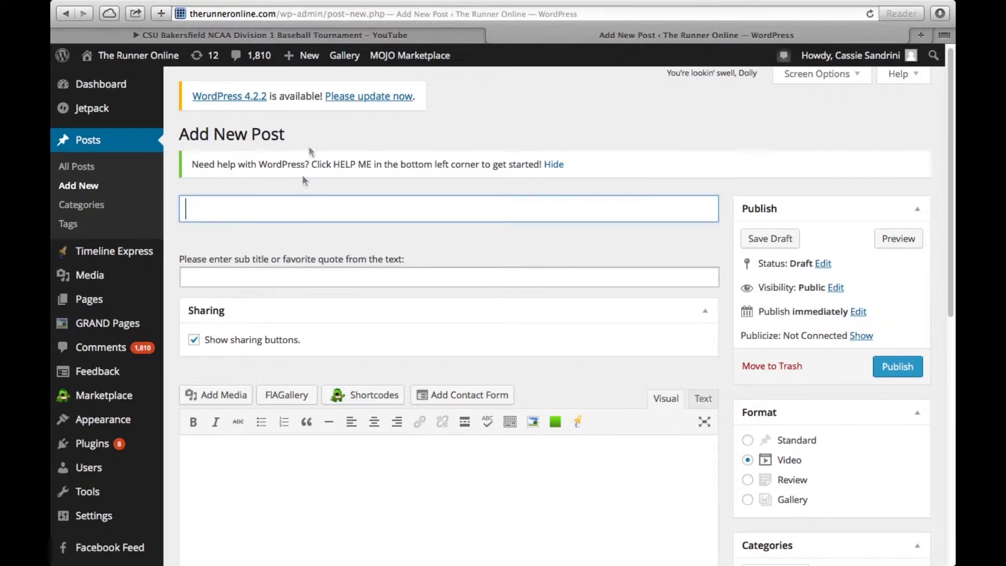
Step: Paste the YouTube video title 'CSU Bakersfield NCAA Division 1 Baseball Tournament' as the post title
left_click(336, 36)
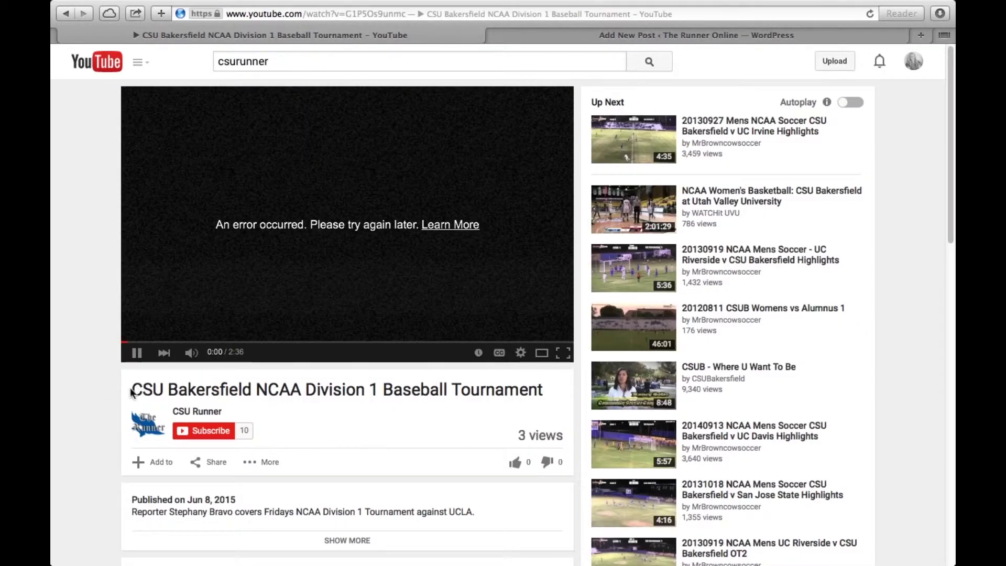
left_click_drag(135, 387, 550, 393)
key("super+c")
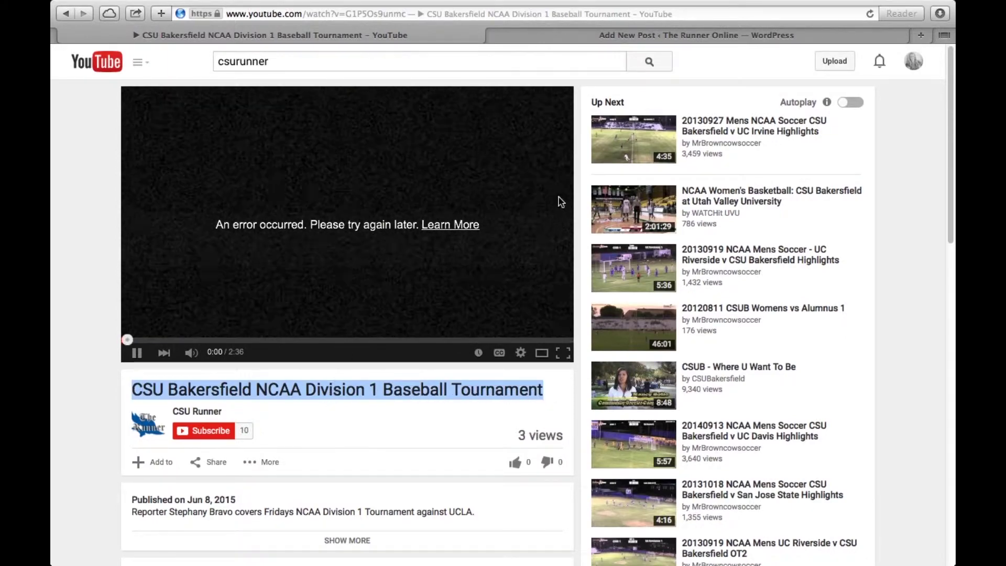
left_click(598, 35)
left_click(379, 209)
key("super+v")
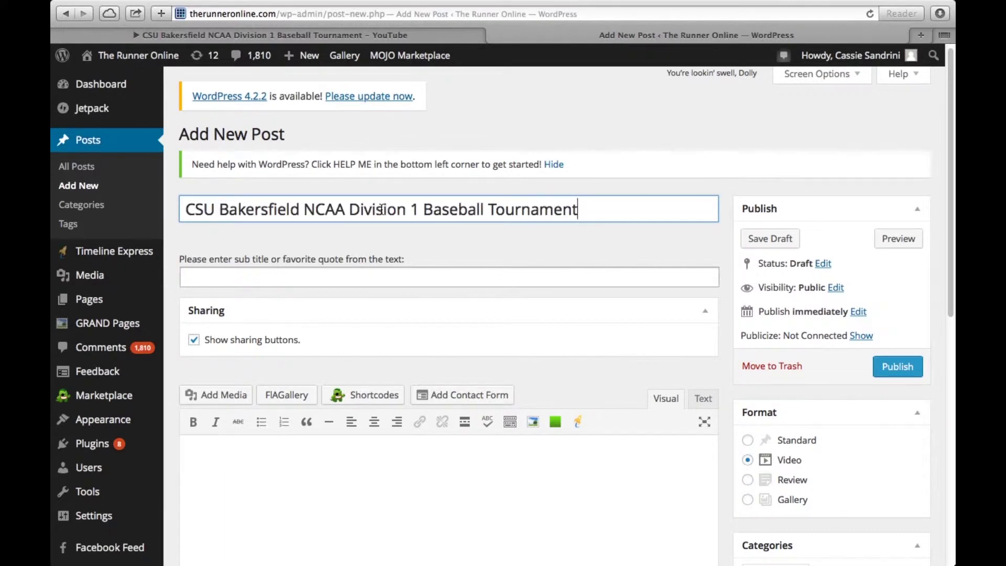
left_click(366, 34)
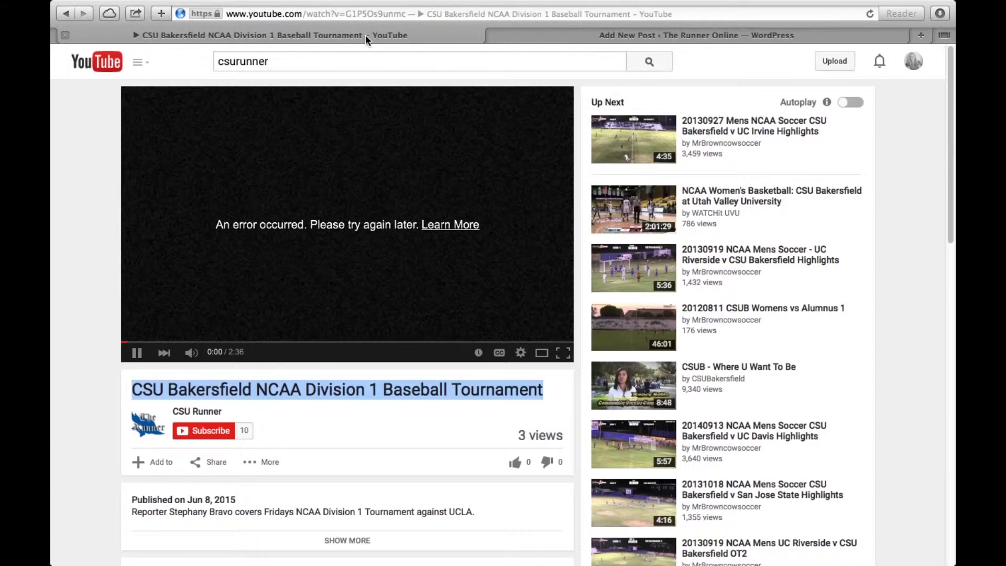
left_click(139, 355)
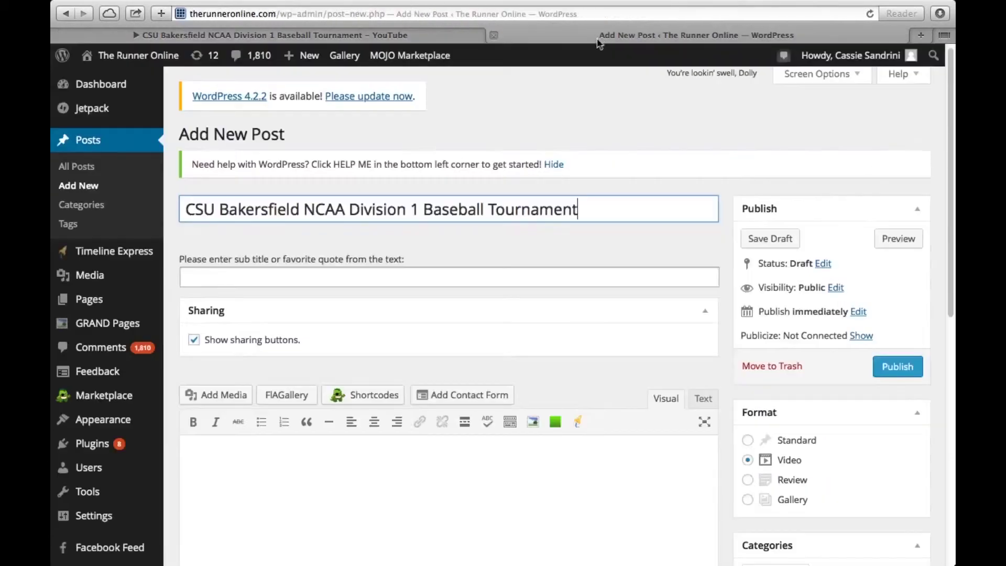
left_click(494, 34)
Step: Scroll down to the Featured Video link field and put the caret in it
scroll(332, 454, "down", 6)
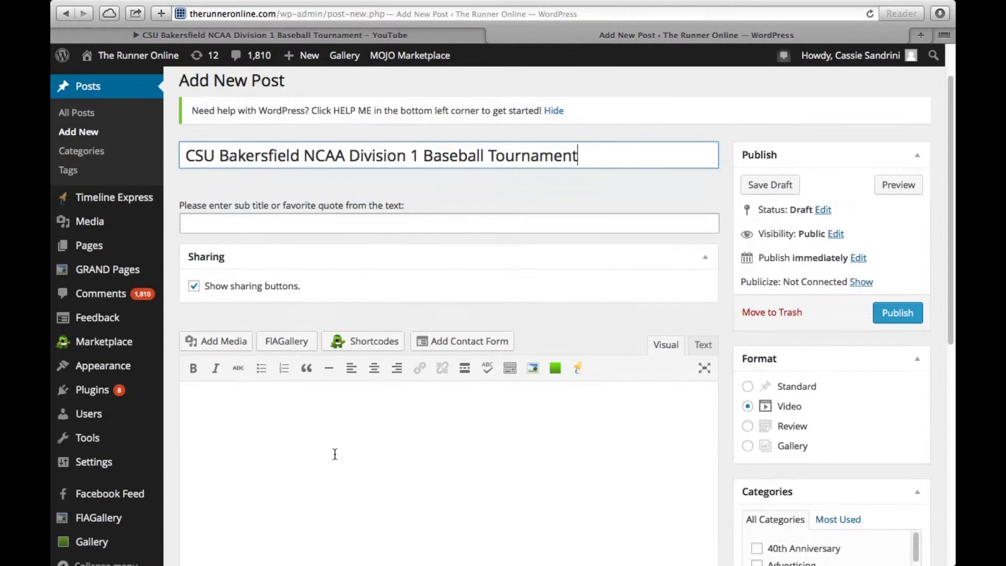
scroll(329, 413, "up", 2)
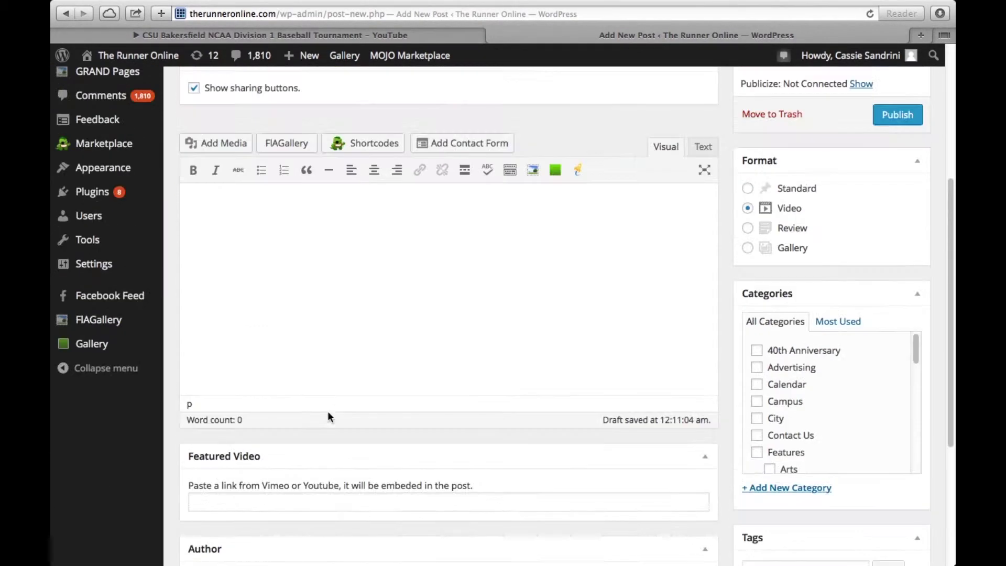
left_click(218, 254)
left_click(262, 503)
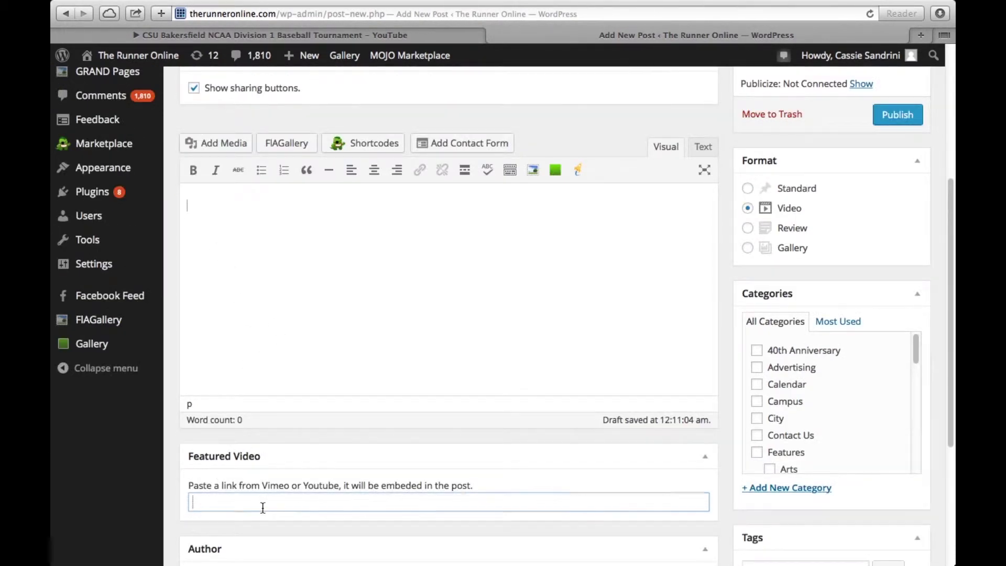
scroll(262, 511, "down", 4)
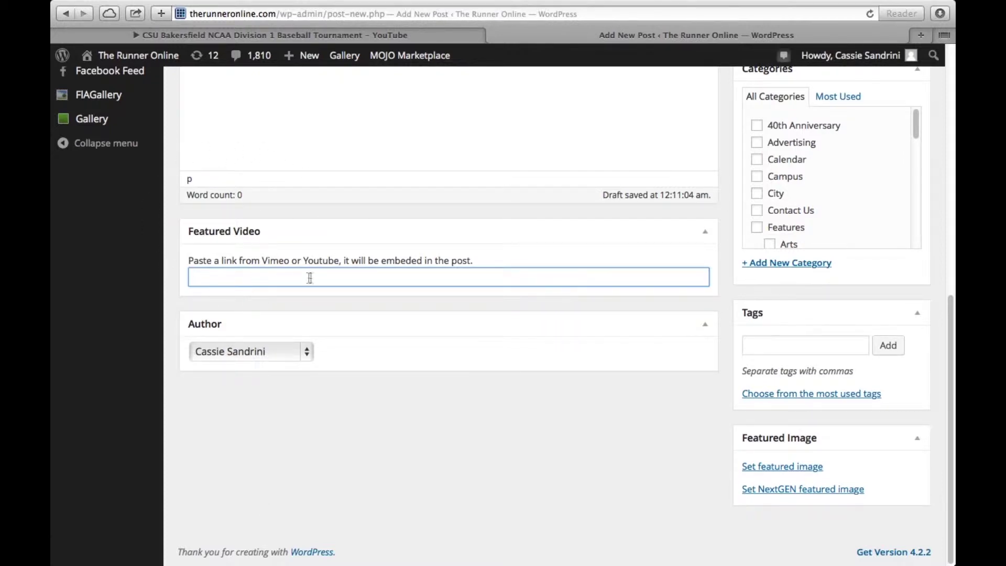
Step: Toggle the post format to Standard and back to Video, then focus the Featured Video field
scroll(310, 277, "up", 1)
scroll(314, 279, "up", 5)
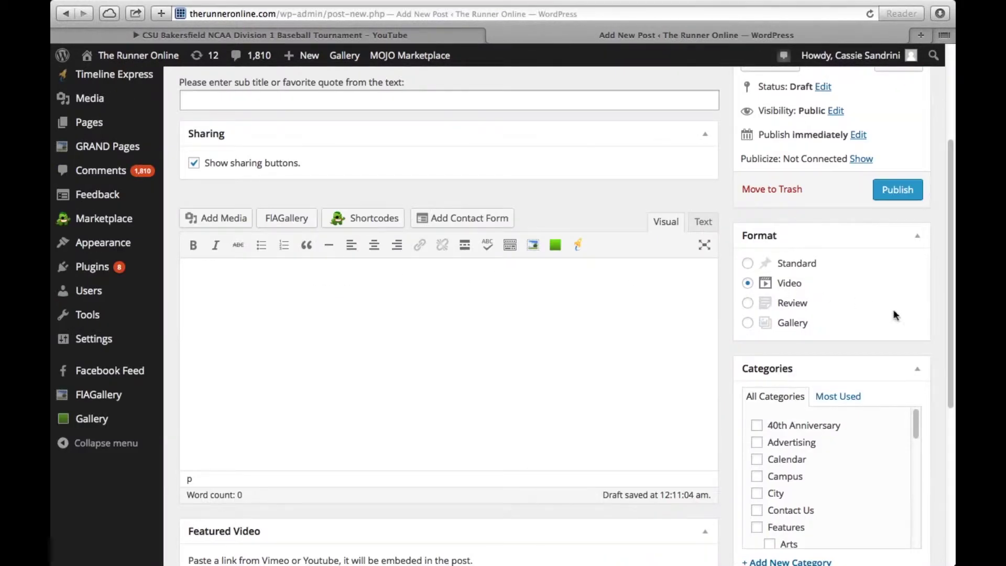
left_click(747, 263)
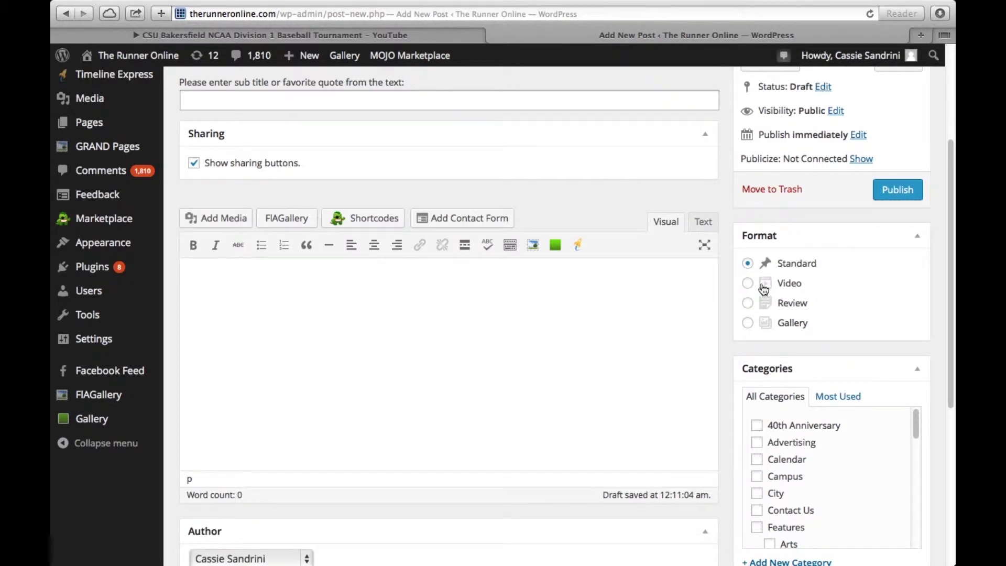
scroll(761, 284, "down", 1)
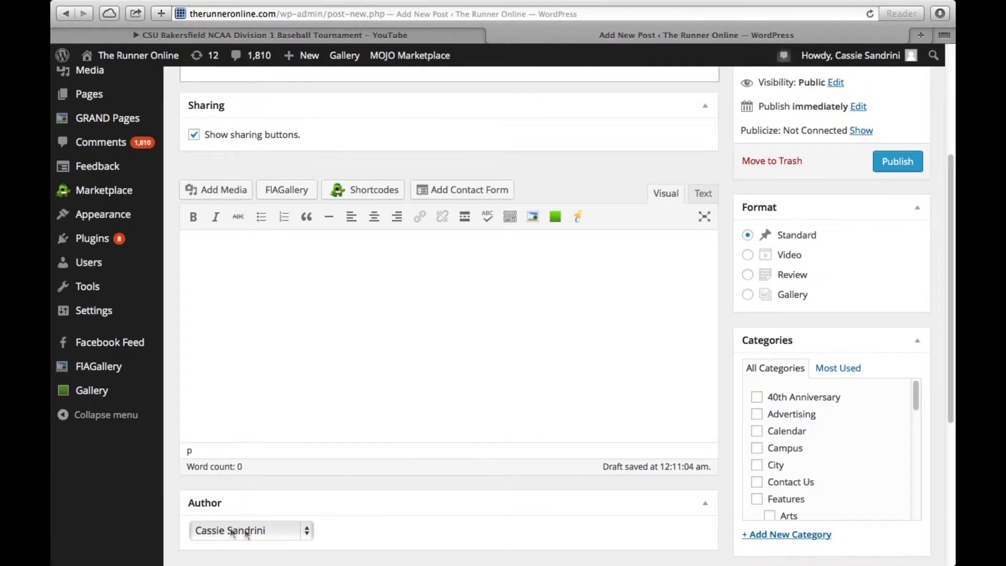
left_click(748, 256)
scroll(464, 500, "down", 4)
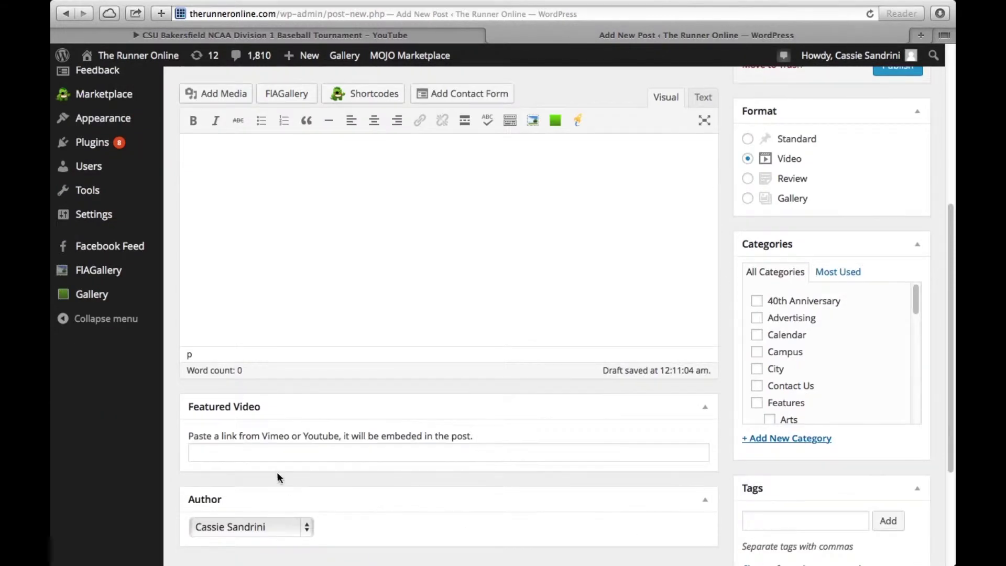
left_click(272, 453)
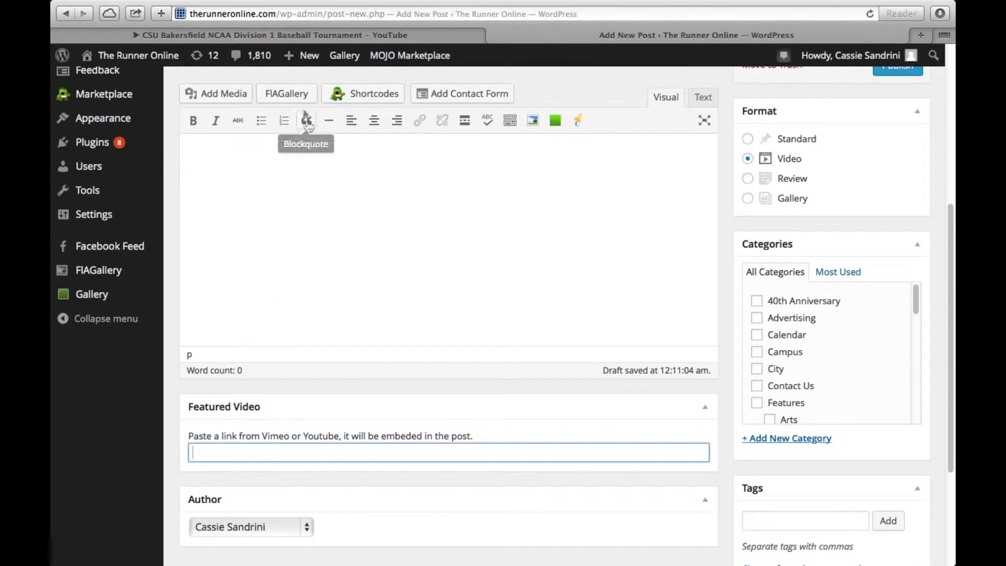
left_click(286, 37)
left_click(287, 13)
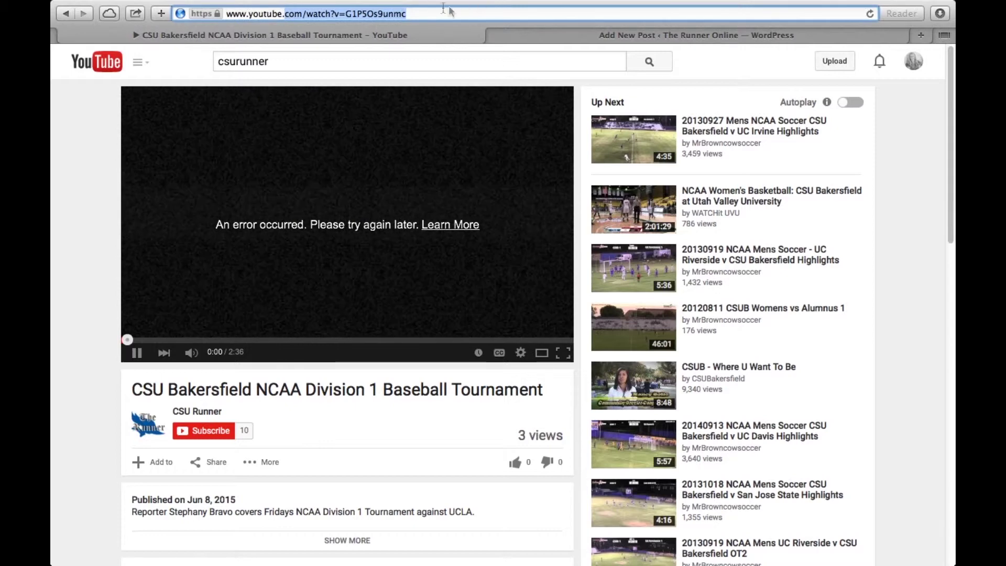
key("super+c")
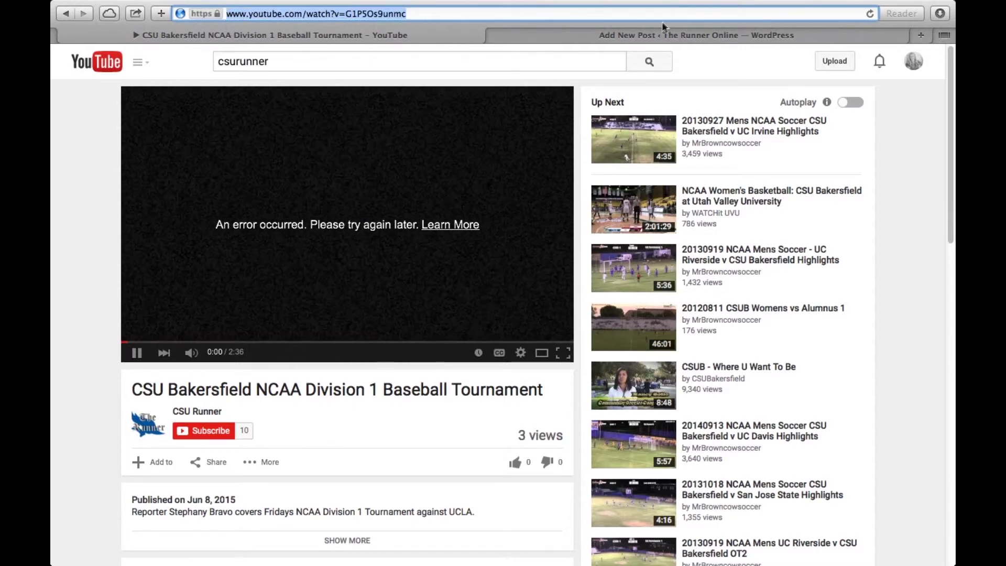
left_click(661, 35)
left_click(307, 452)
key("super+v")
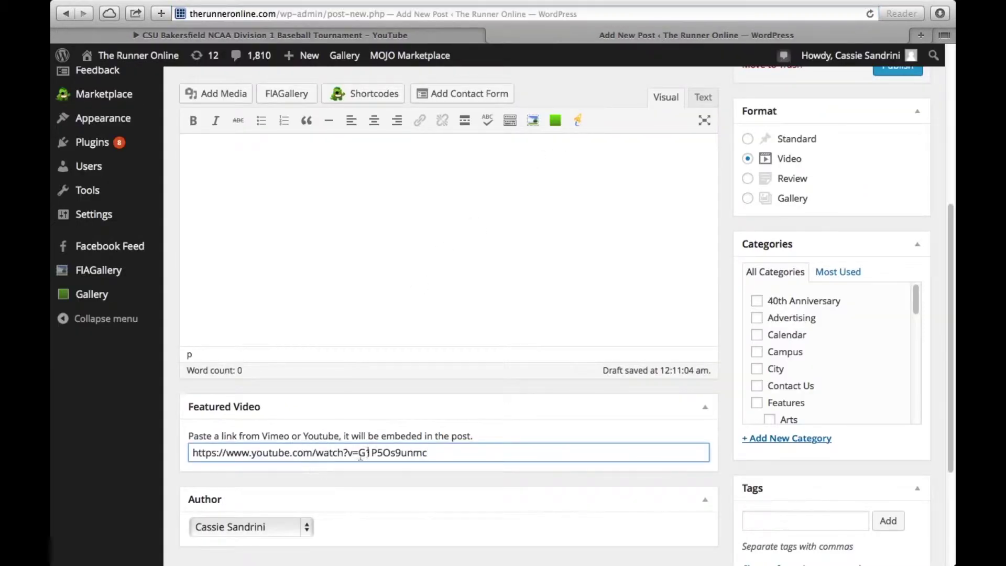
scroll(381, 439, "up", 3)
Step: Type the reporter's byline, starting with 'By', into the subtitle field under the title
scroll(382, 439, "up", 10)
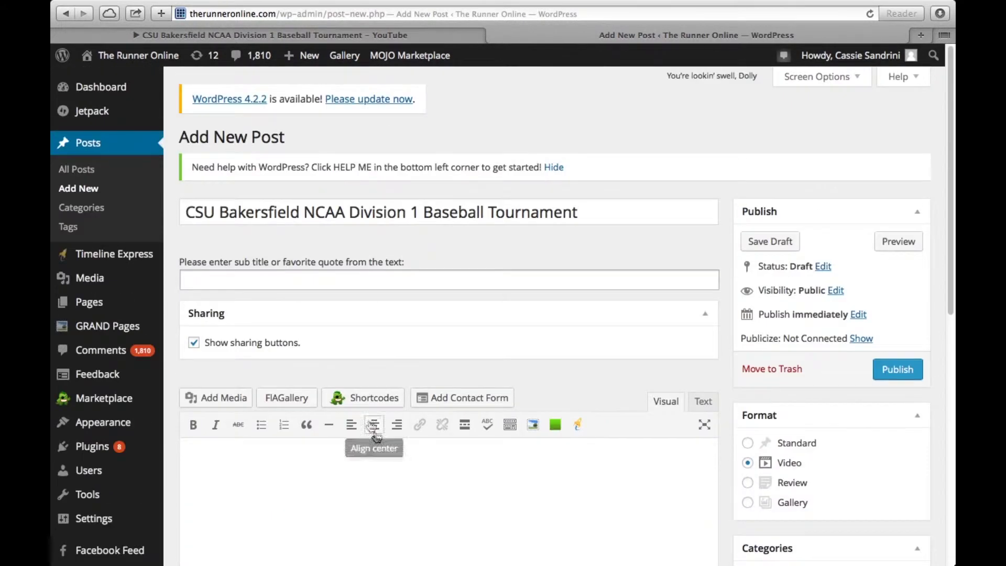
left_click(304, 278)
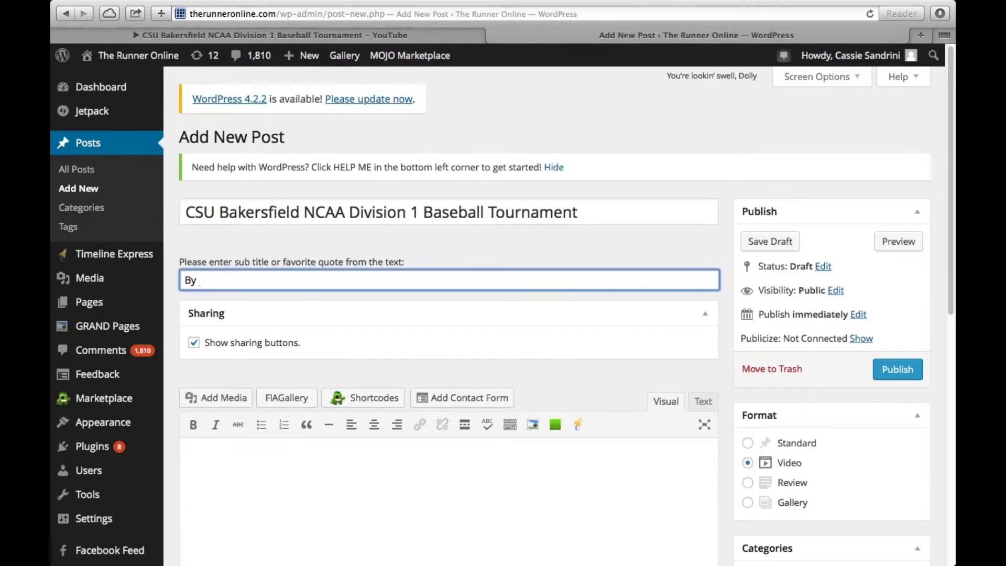
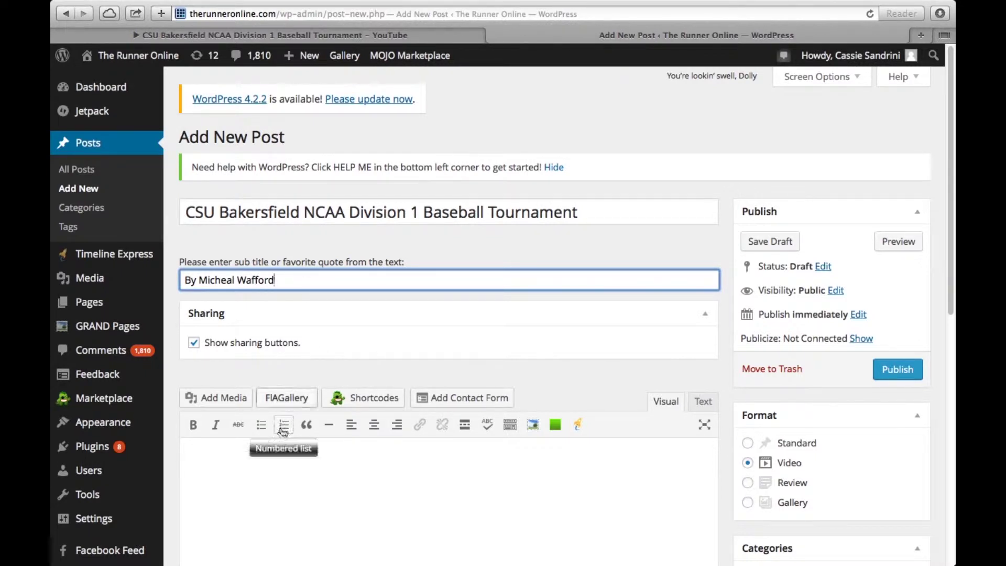
left_click(274, 458)
scroll(252, 545, "down", 5)
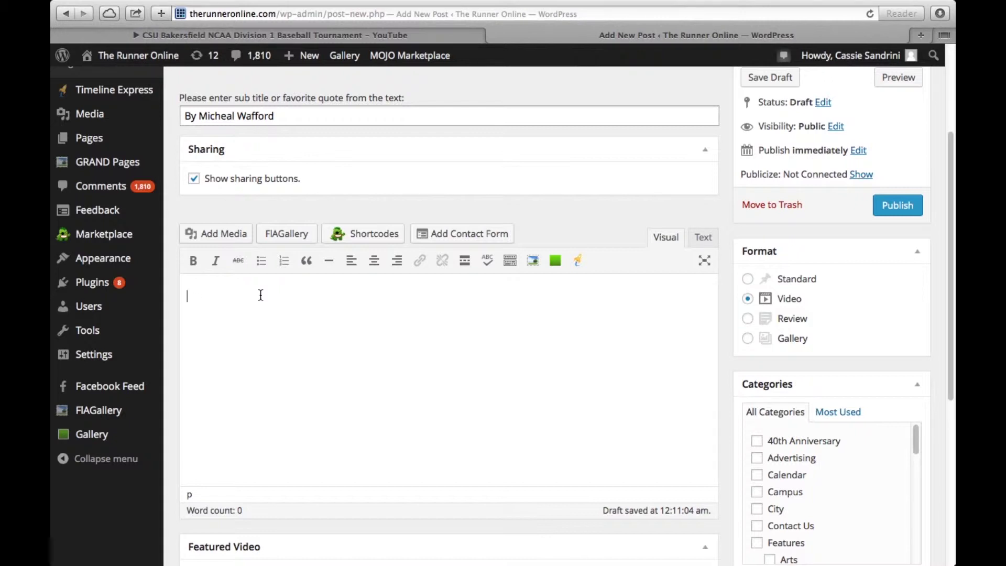
Step: Scroll to the bottom of the Categories list and tick Video
scroll(842, 314, "down", 5)
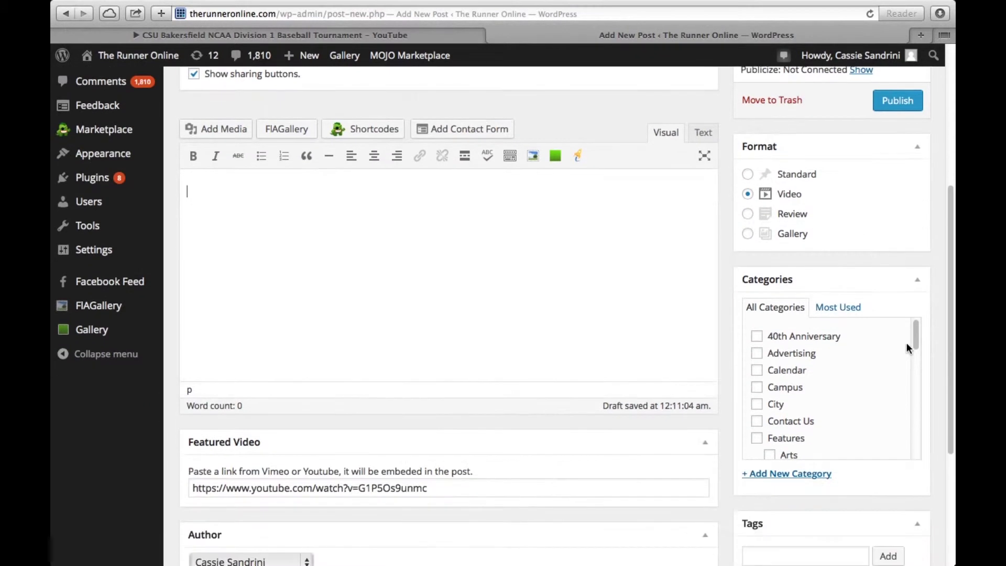
left_click_drag(919, 334, 914, 448)
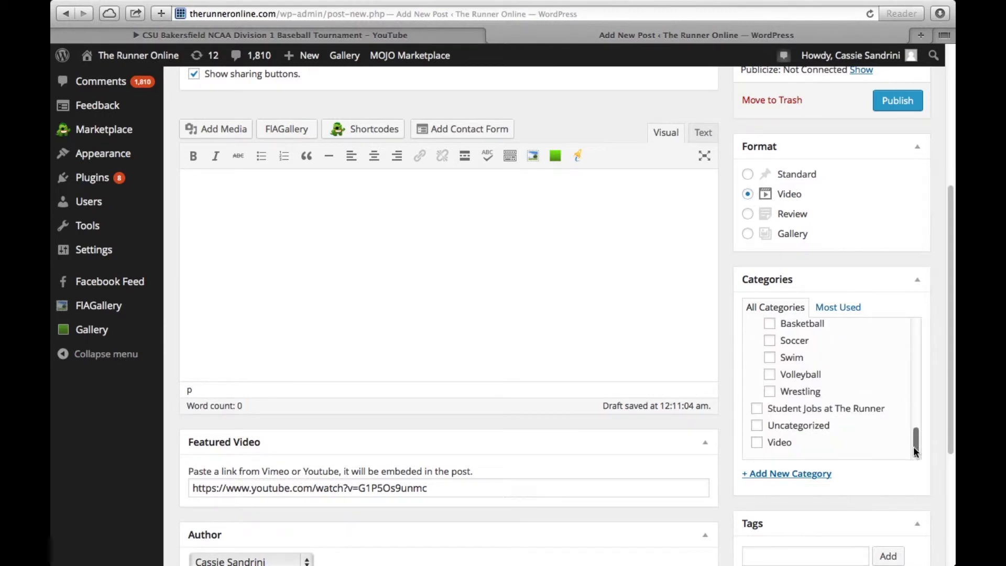
left_click(756, 442)
scroll(851, 353, "down", 5)
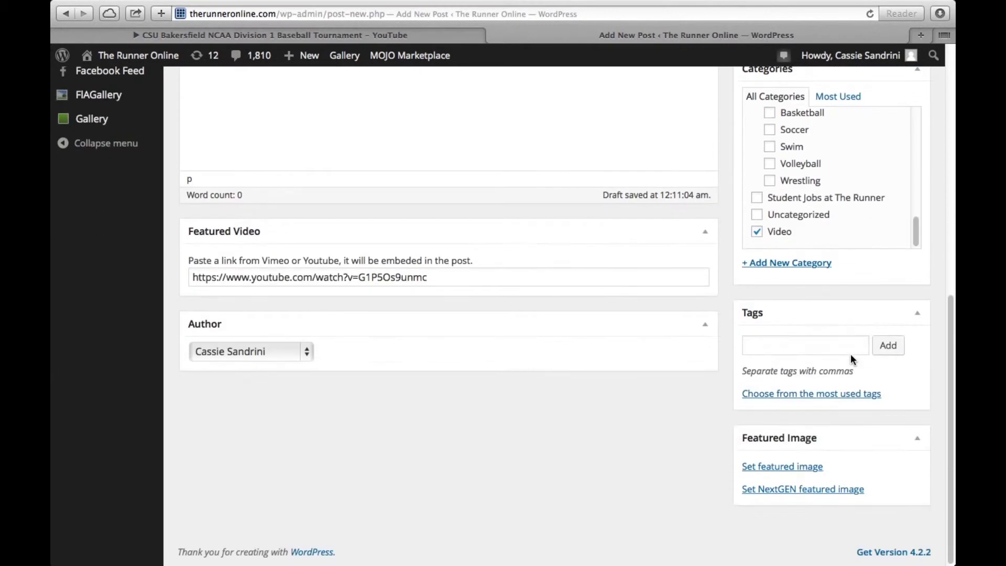
left_click(792, 354)
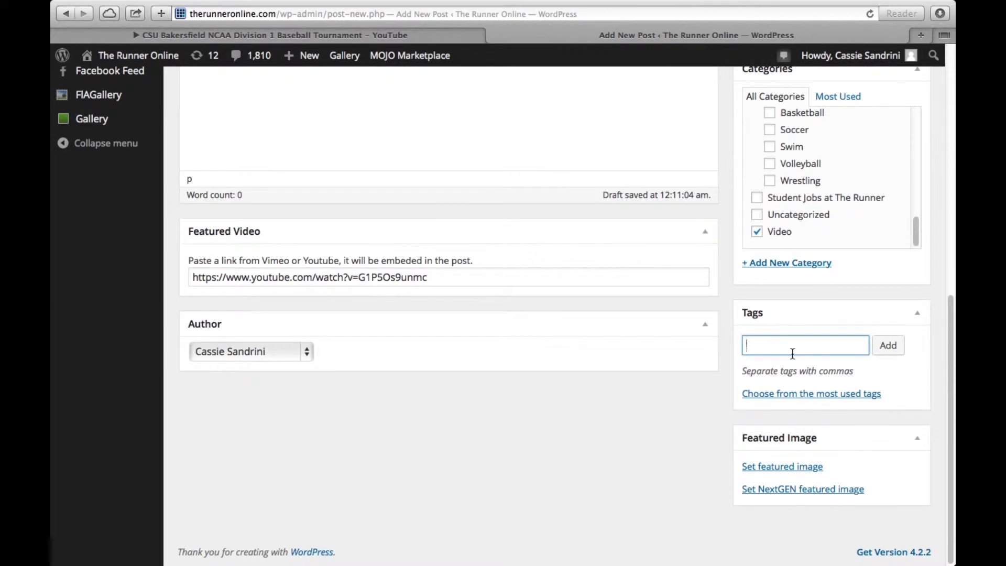
Step: Add the tags baseball, therunner and therunneronline to the post
type("baseaba;;")
key("BackSpace")
type("ll")
key("Return")
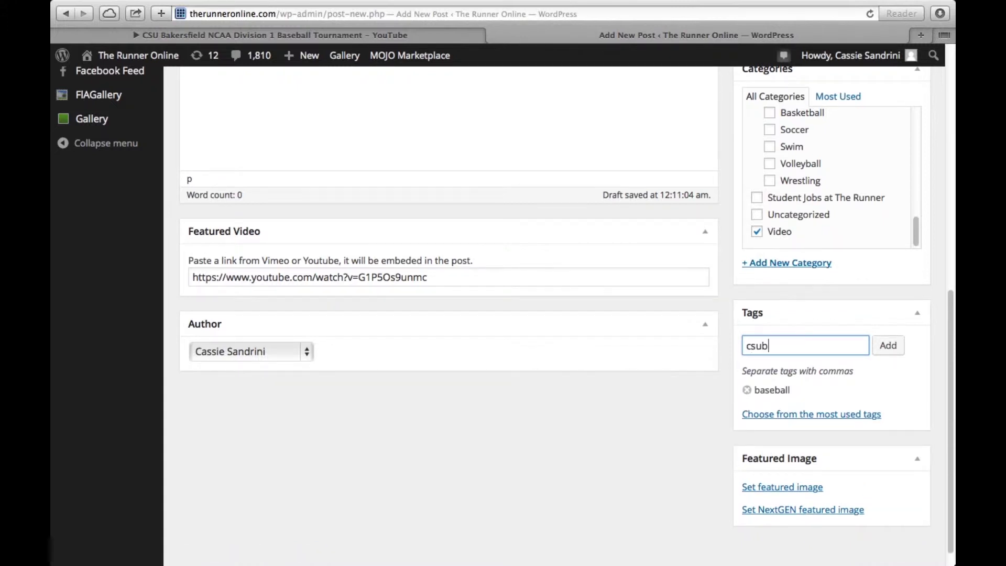
type("therunner")
key("Return")
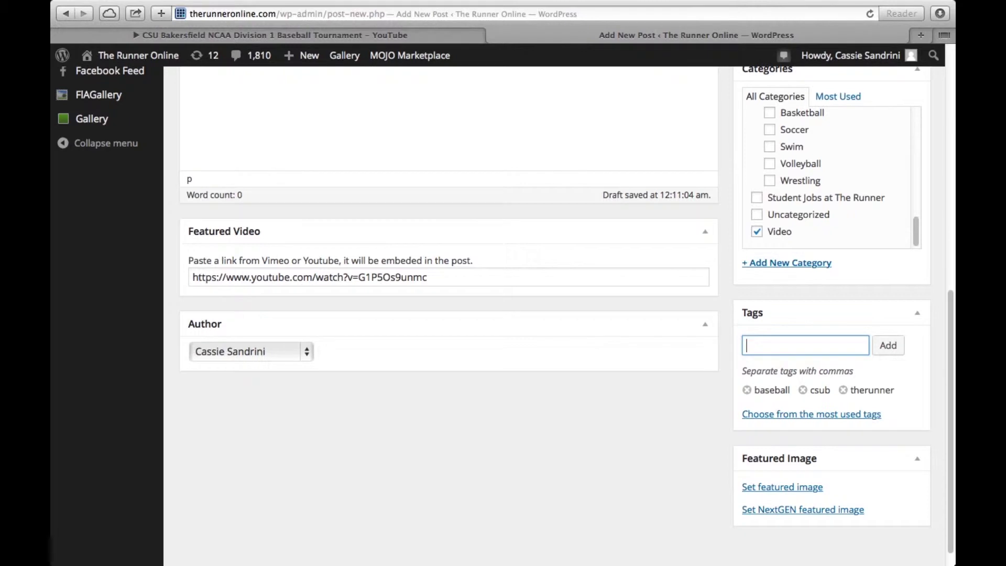
type("therunneronline")
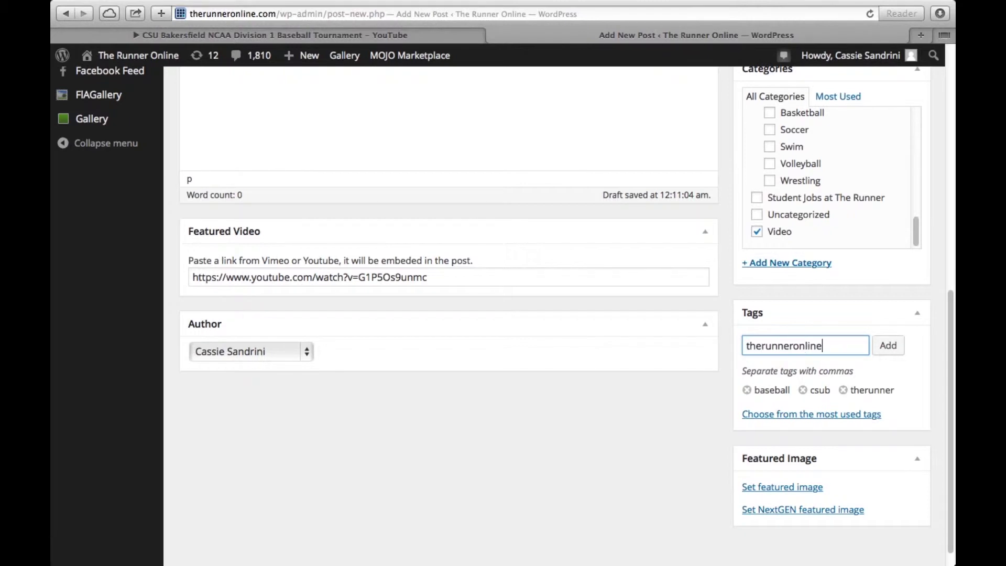
key("Return")
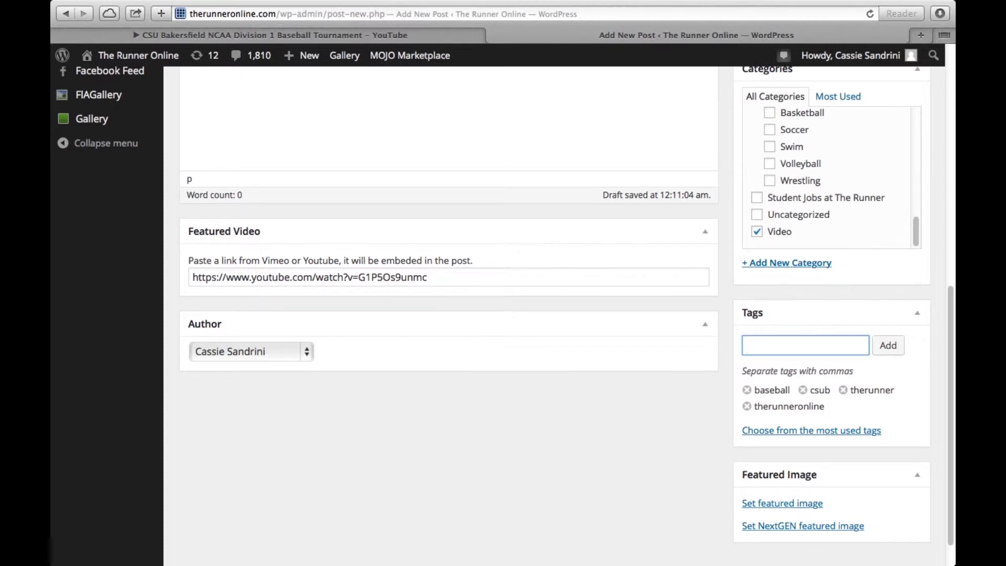
Step: Scroll through the Runner Online preview to check the title, byline, embedded YouTube video and four tags
scroll(798, 363, "up", 10)
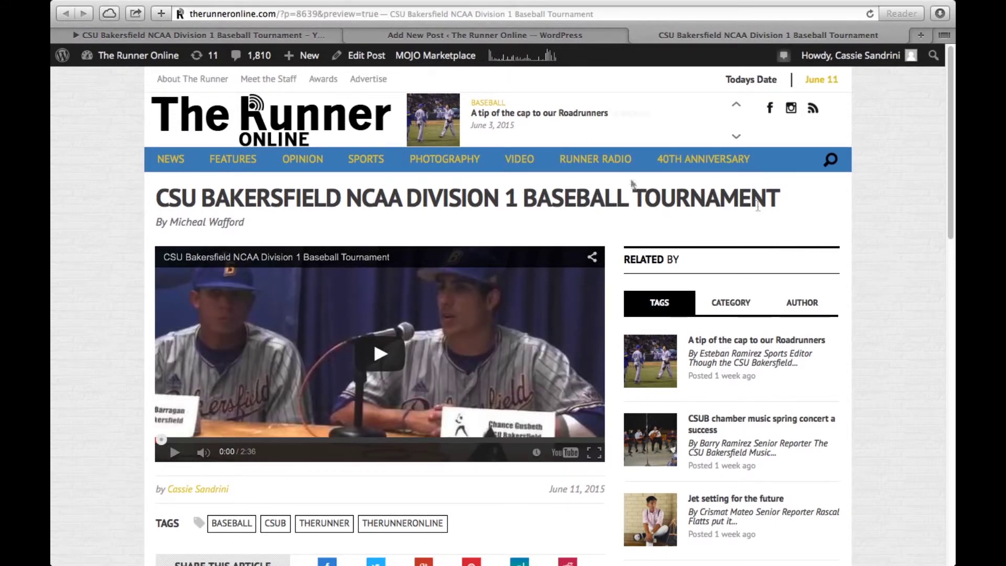
scroll(311, 365, "down", 5)
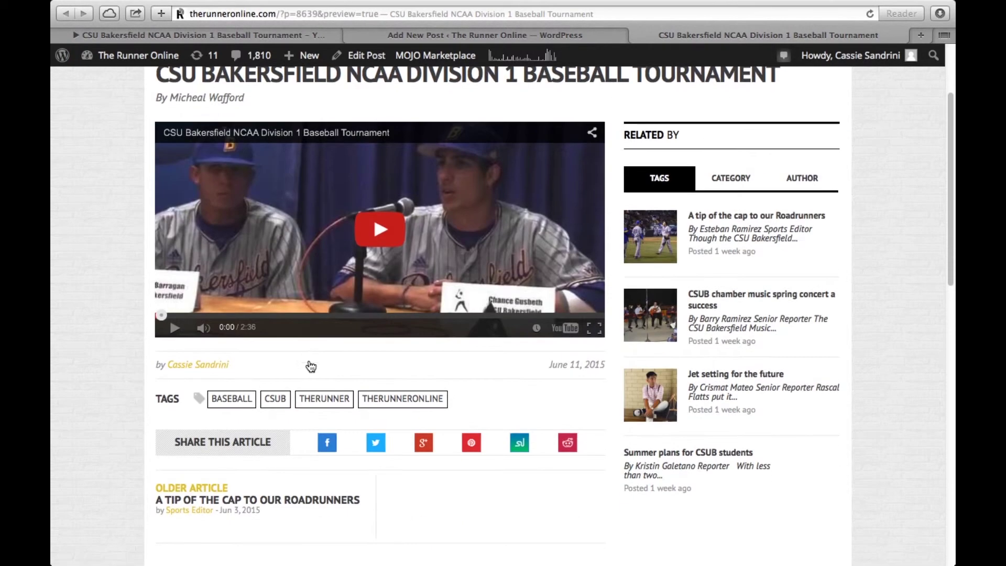
scroll(314, 326, "up", 5)
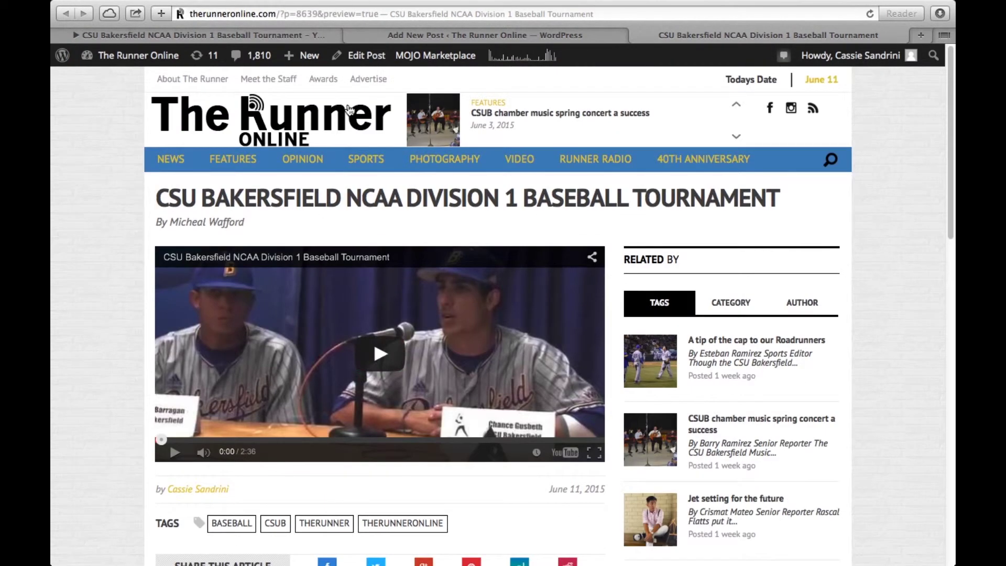
Step: Return to the baseball tournament post's editor from the preview and save it as a draft
left_click(365, 57)
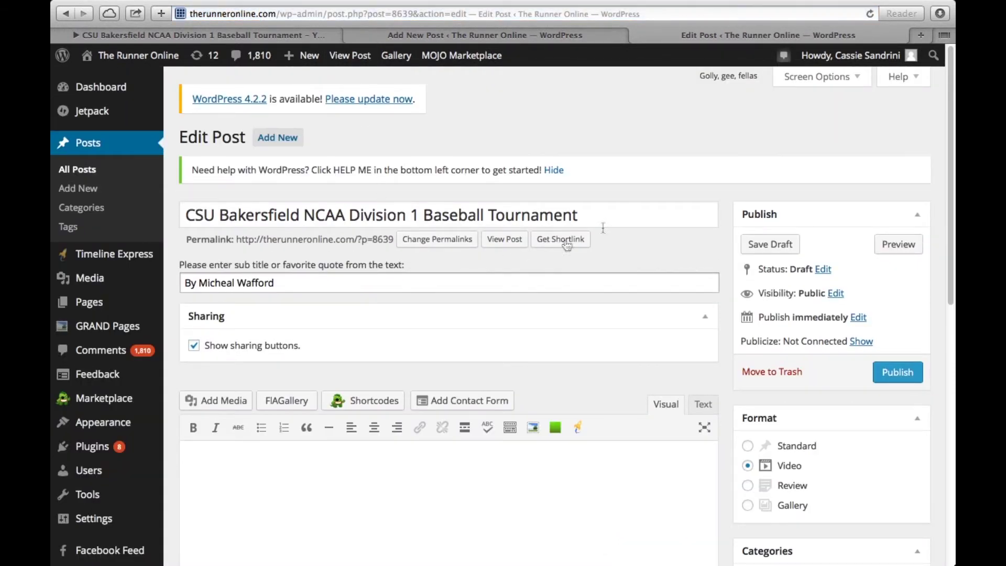
left_click(758, 245)
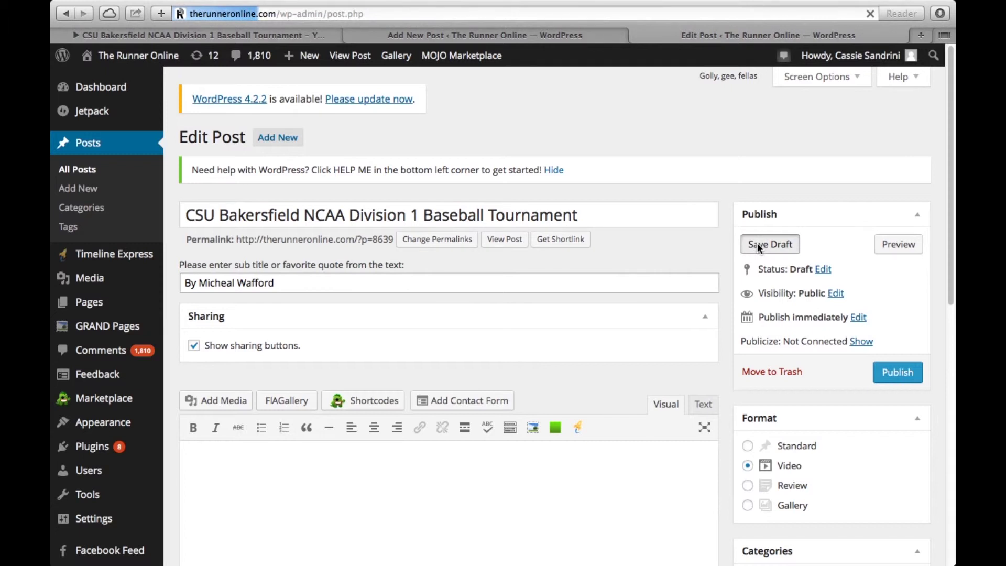